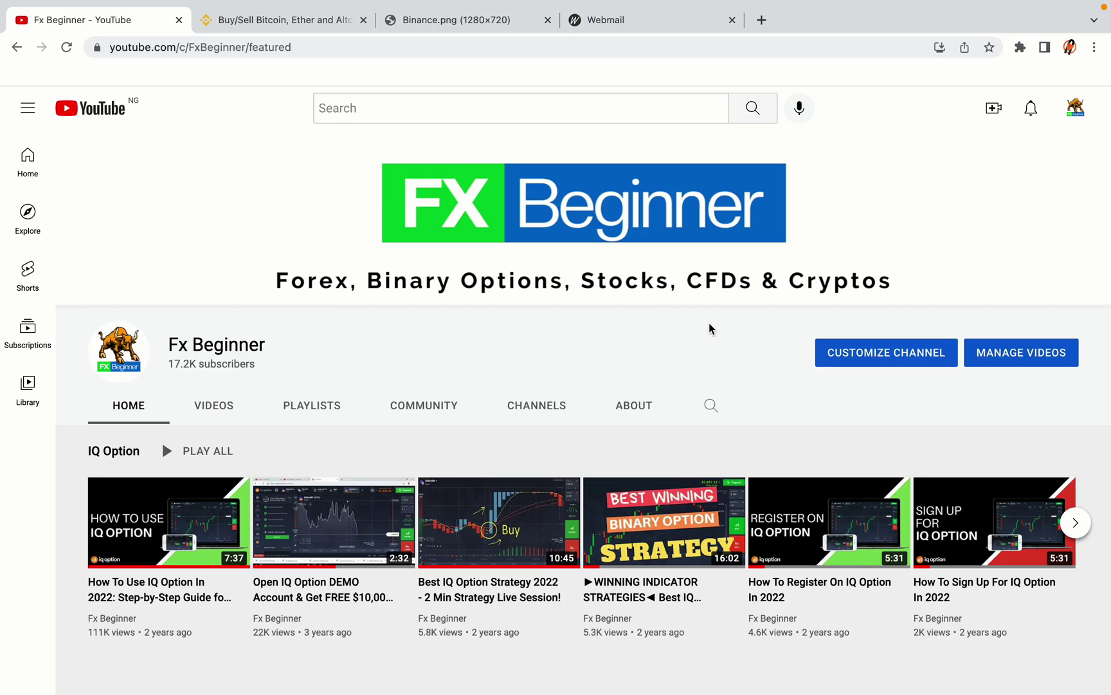
Step: Switch from the Fx Beginner YouTube channel to the Binance homepage tab
left_click(275, 20)
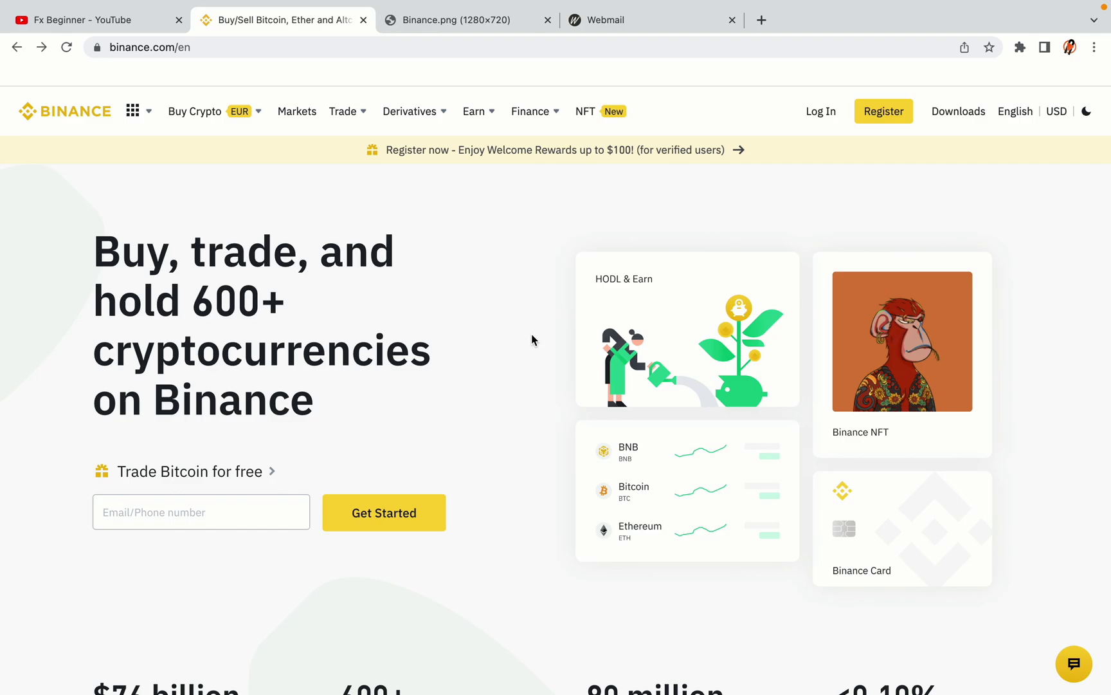
scroll(540, 387, "down", 5)
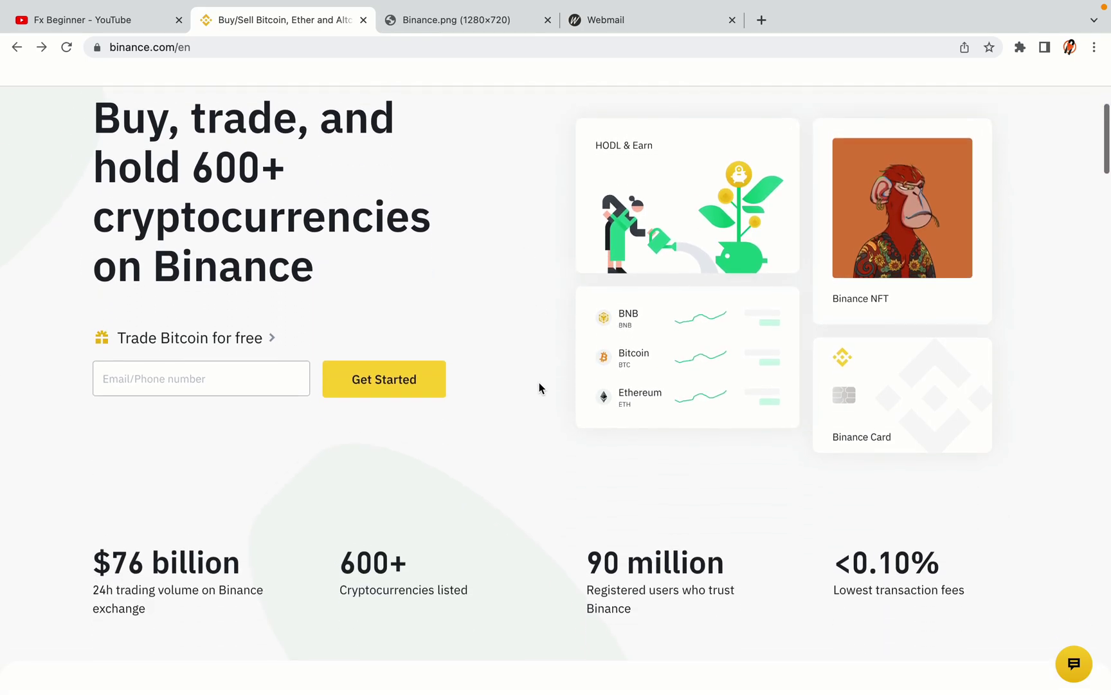
scroll(539, 387, "down", 1)
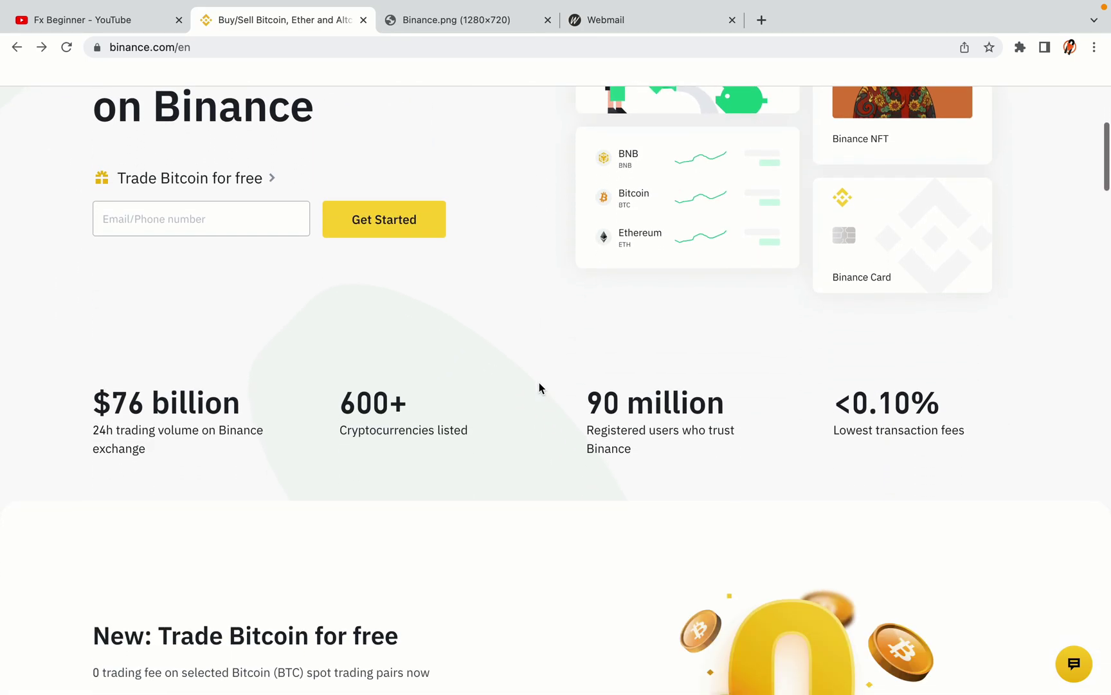
scroll(539, 386, "down", 6)
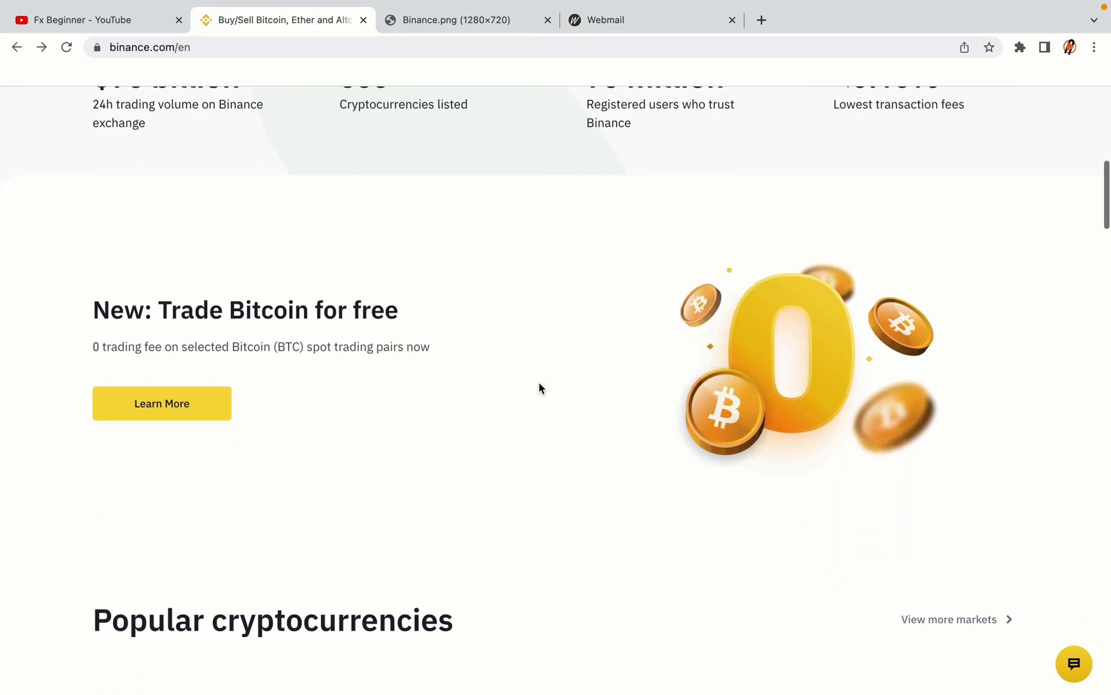
scroll(539, 387, "up", 4)
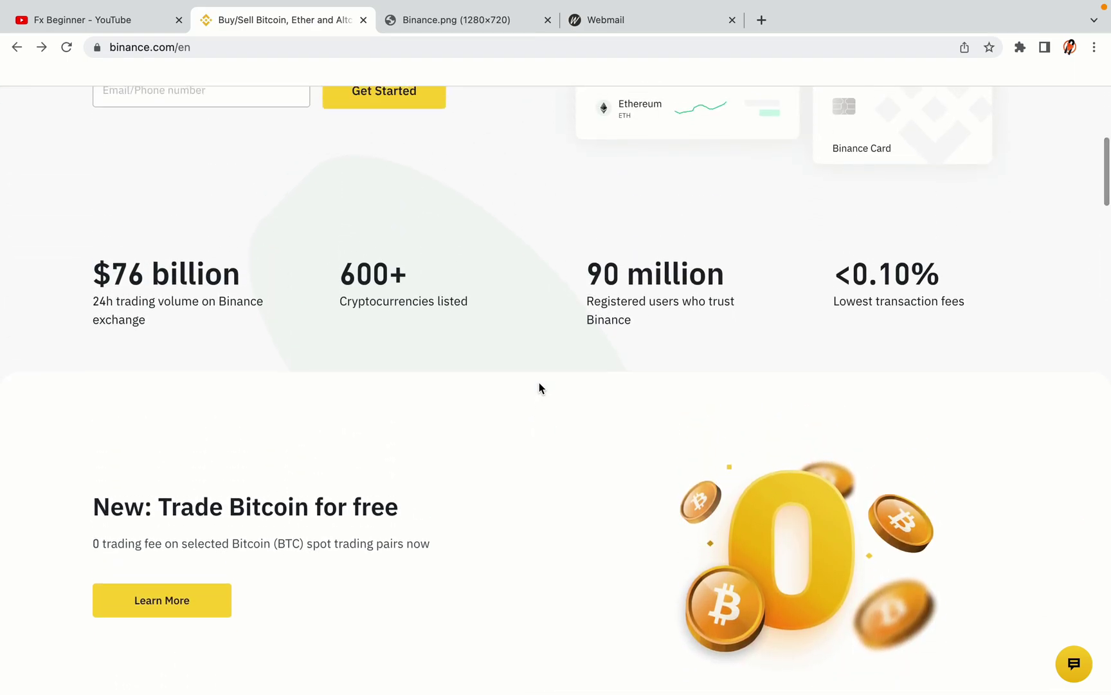
scroll(539, 388, "down", 12)
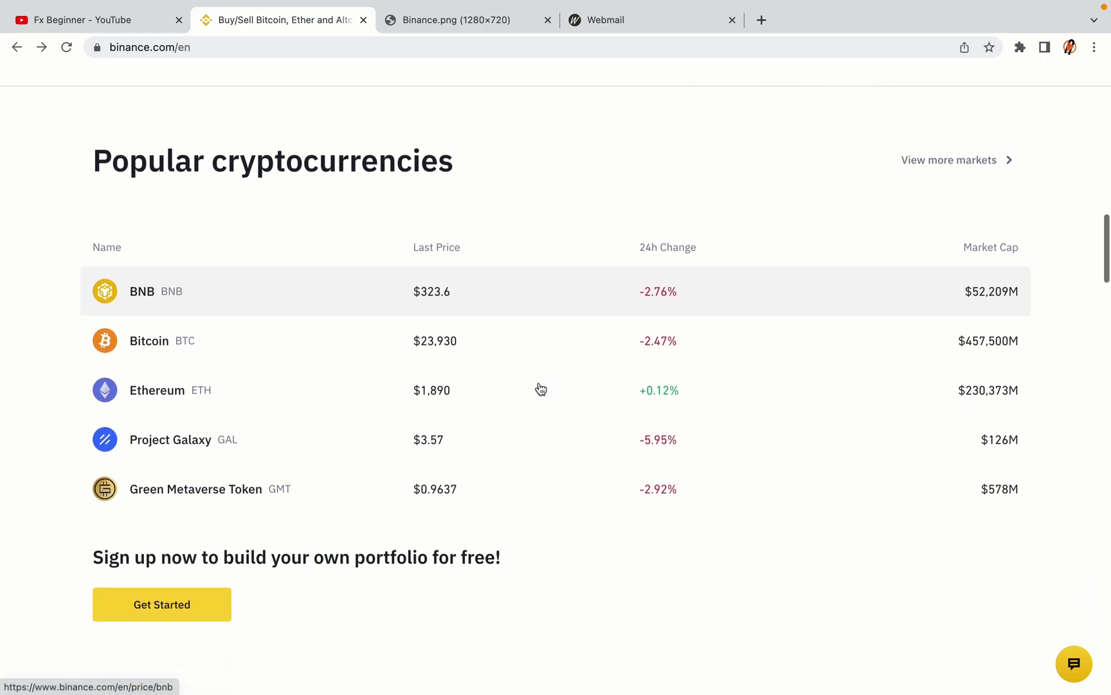
scroll(540, 389, "down", 4)
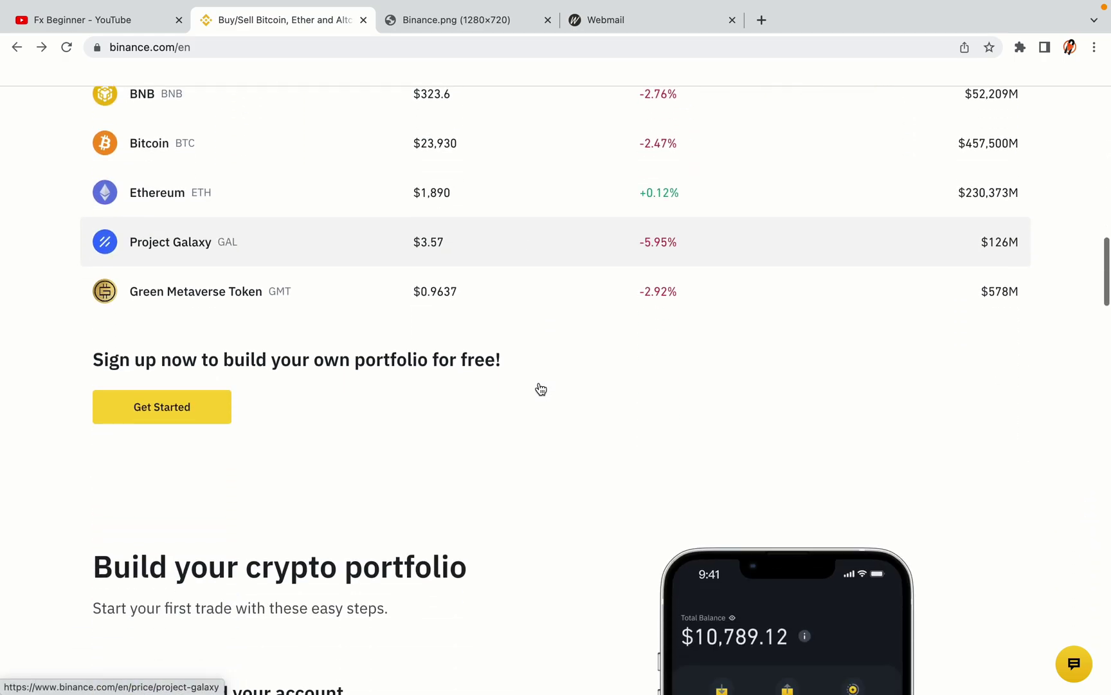
scroll(541, 388, "down", 7)
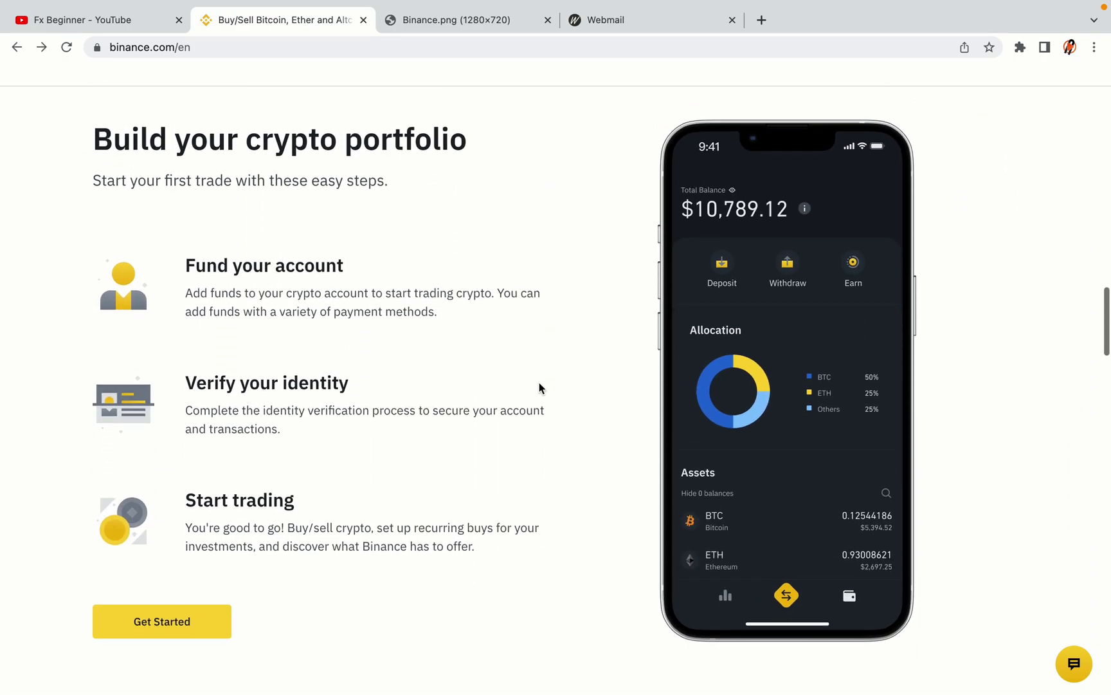
scroll(540, 386, "down", 8)
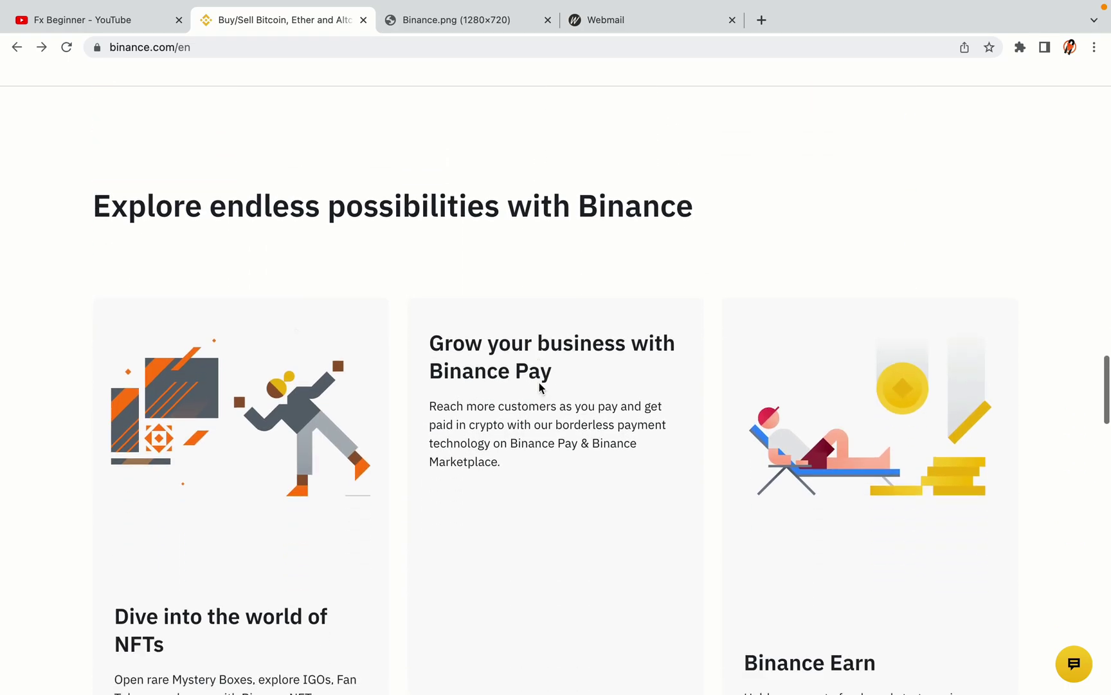
scroll(539, 386, "down", 8)
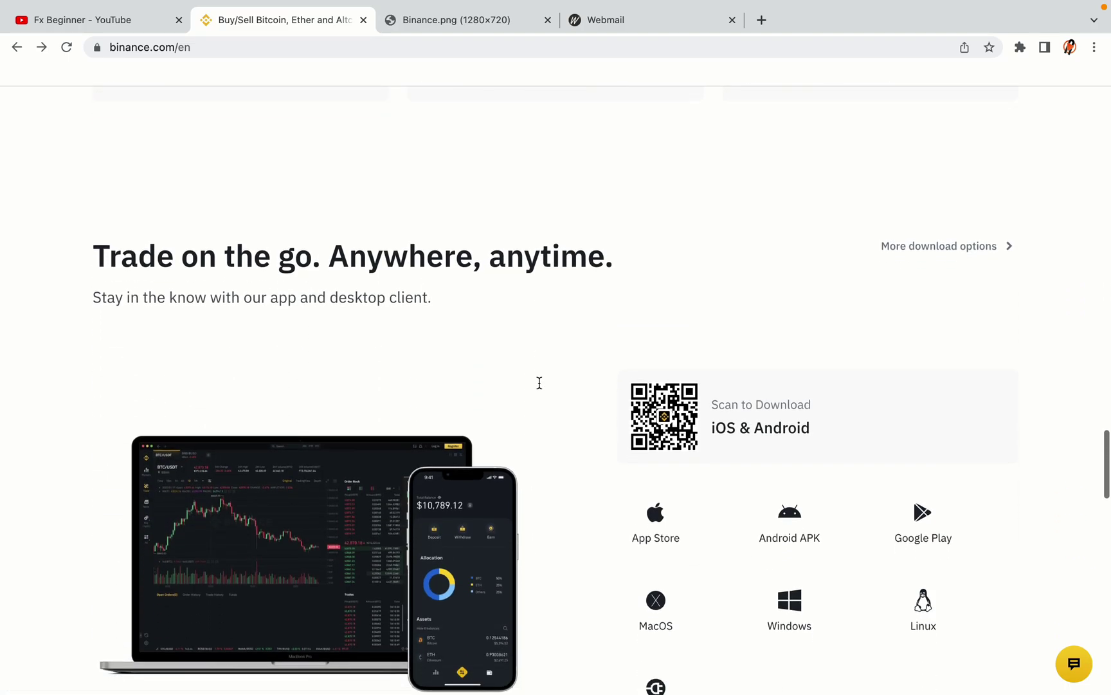
scroll(539, 383, "down", 2)
scroll(539, 386, "down", 7)
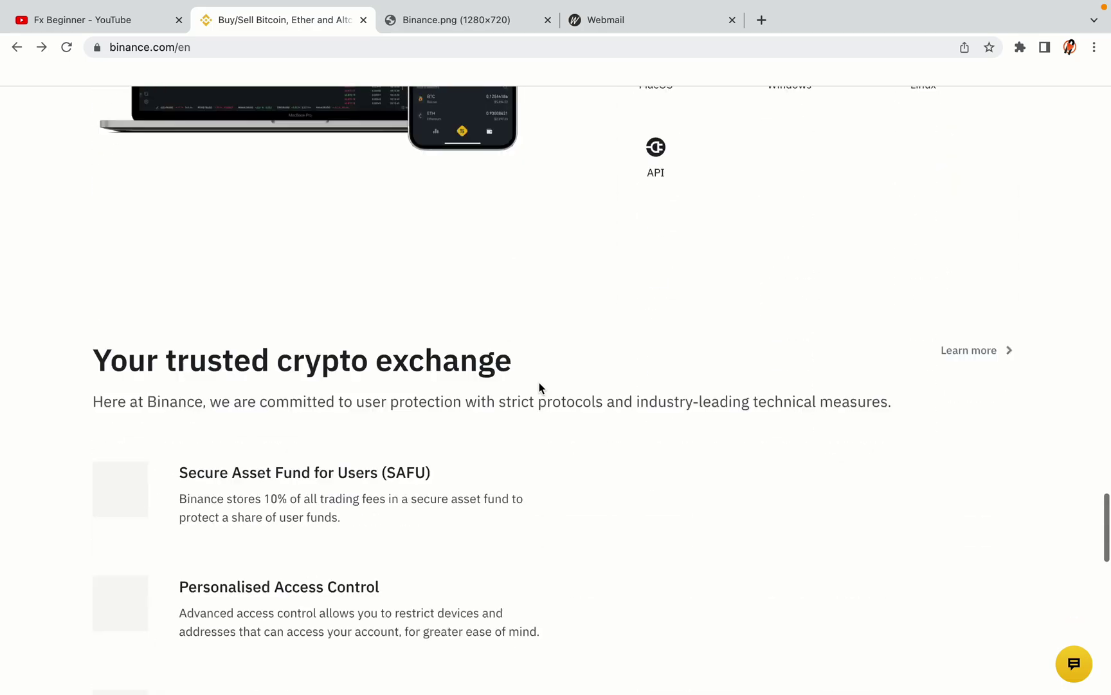
scroll(539, 386, "down", 4)
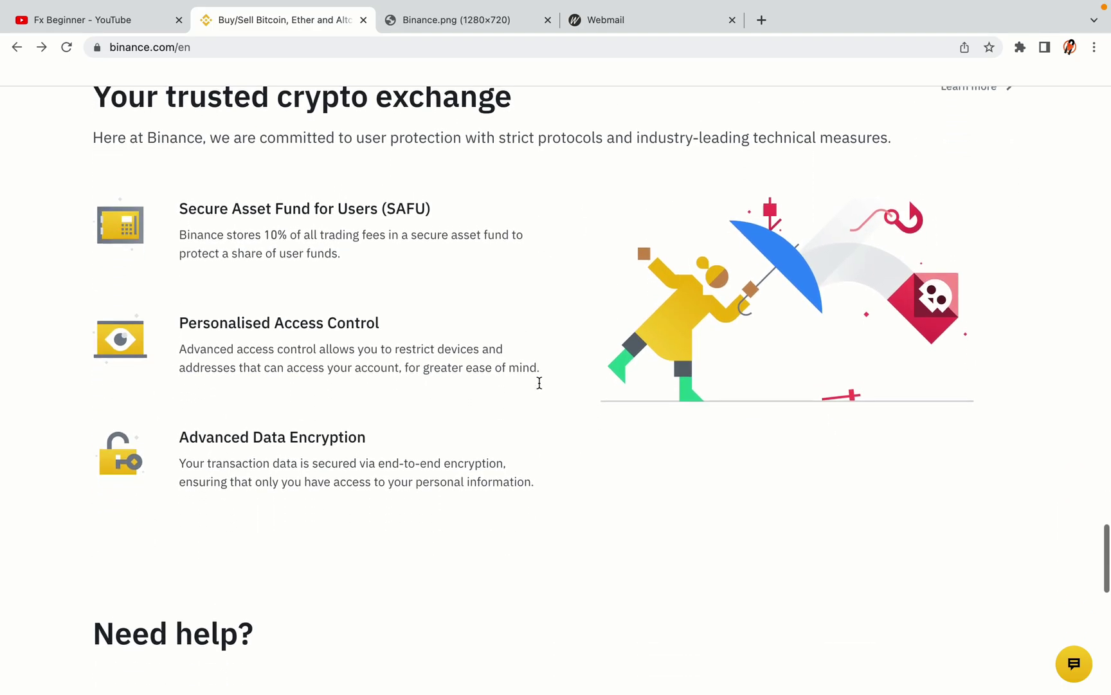
scroll(539, 382, "down", 8)
scroll(539, 385, "up", 20)
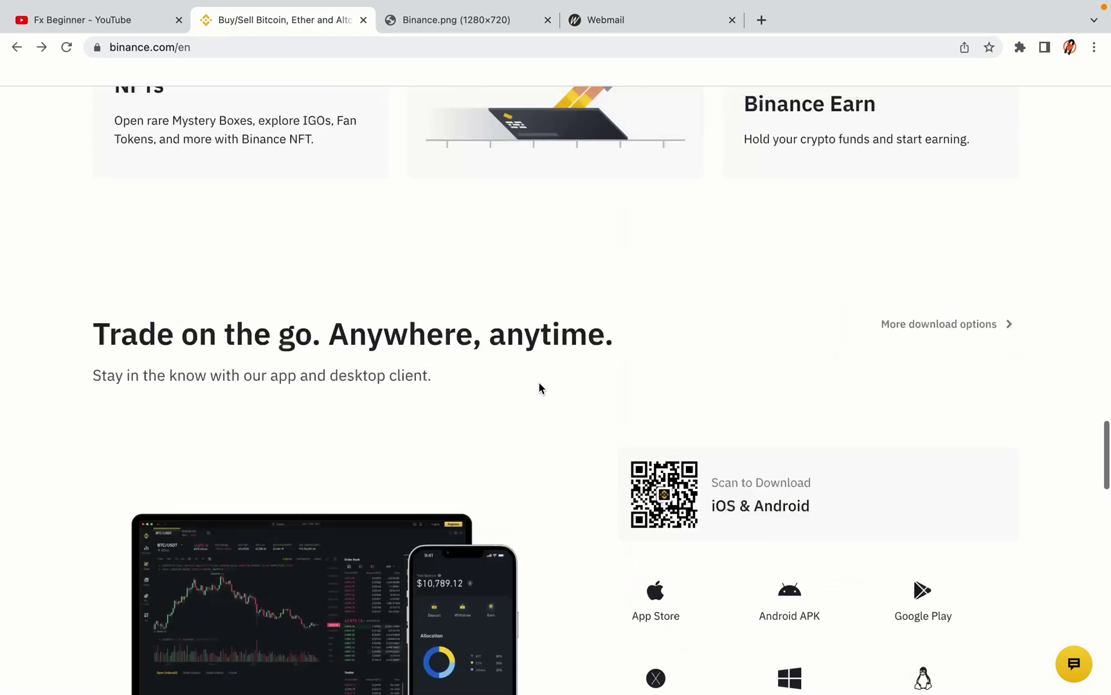
scroll(539, 386, "up", 15)
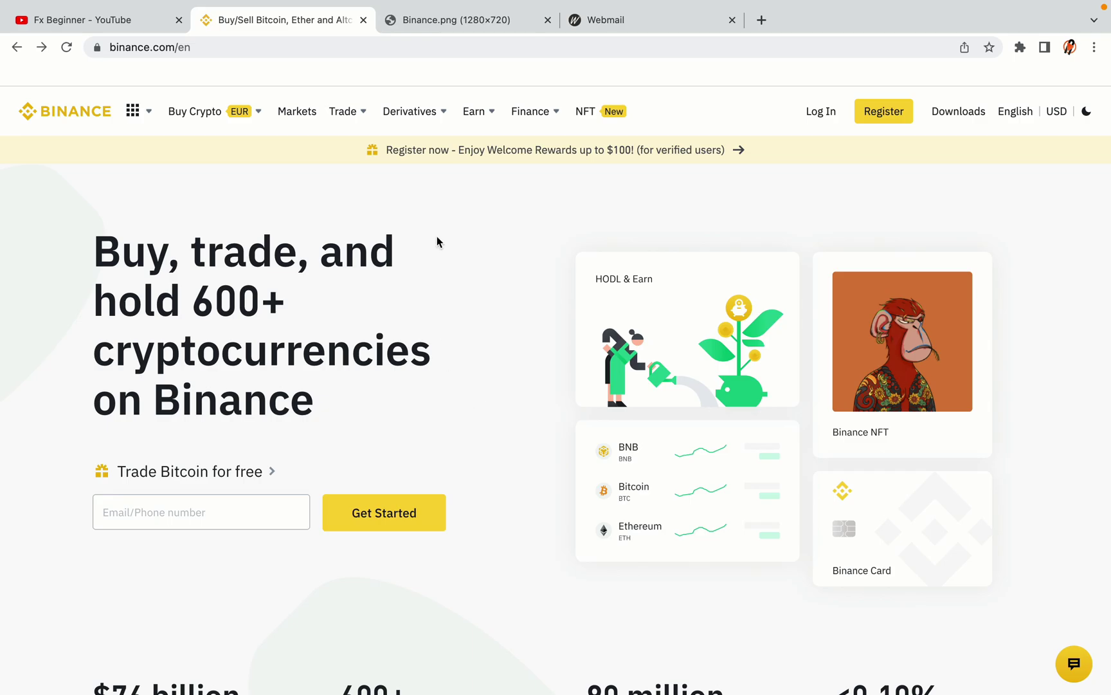
left_click(463, 19)
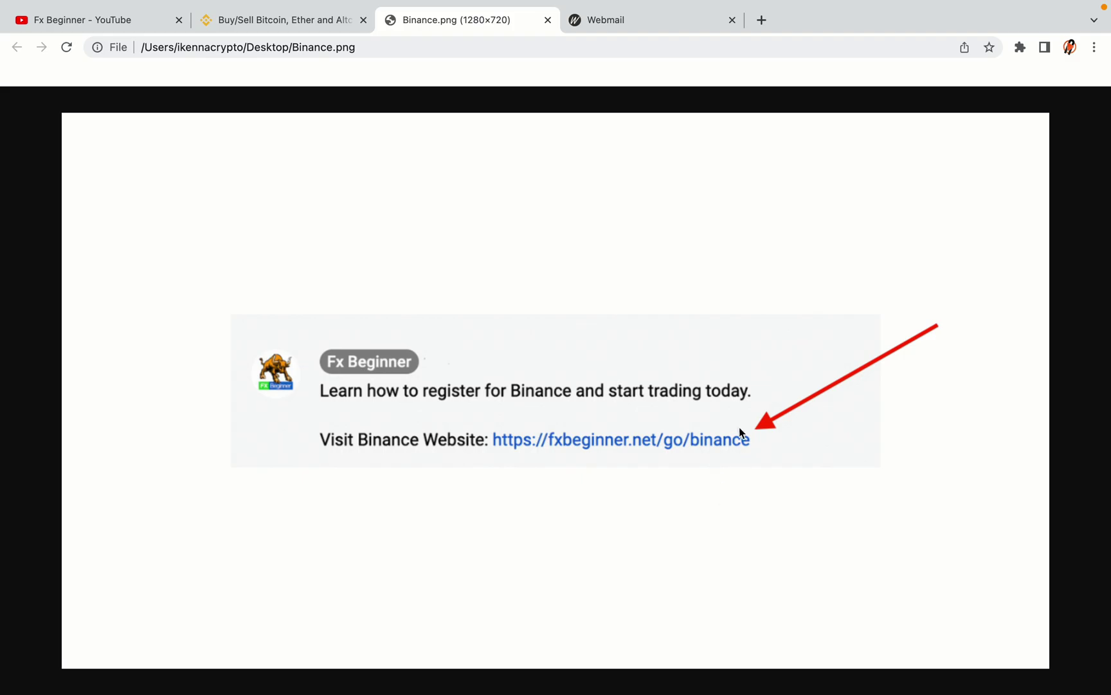
key("ctrl+shift+Tab")
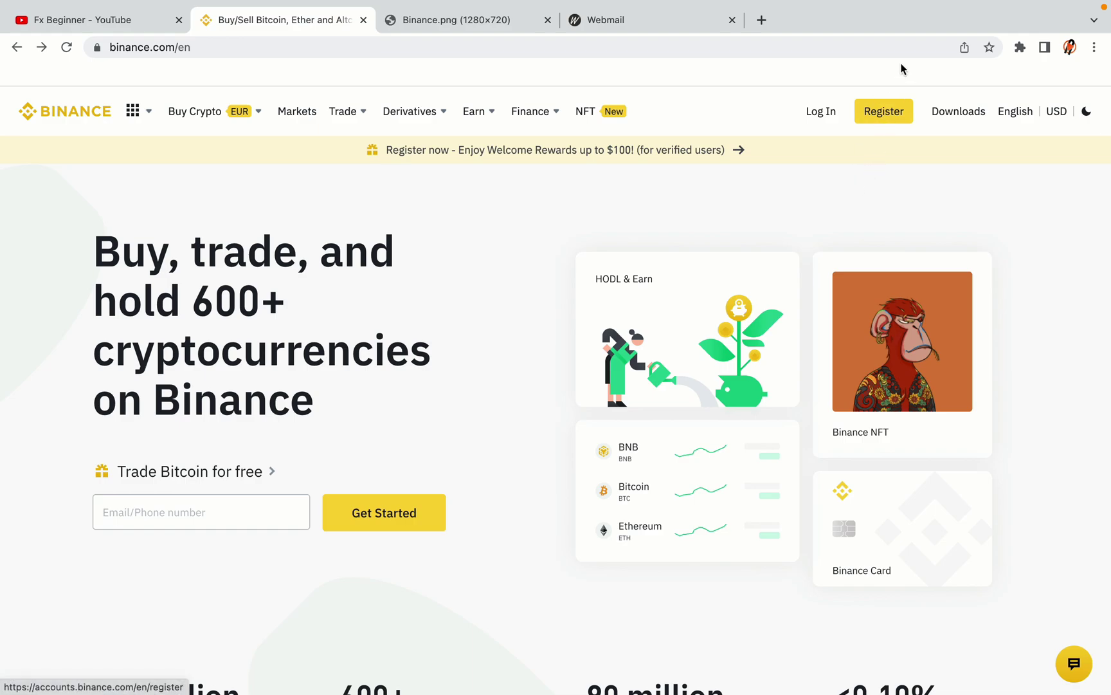
Step: Choose 'Sign up with phone or email' to reach the Create Personal Account form
left_click(893, 118)
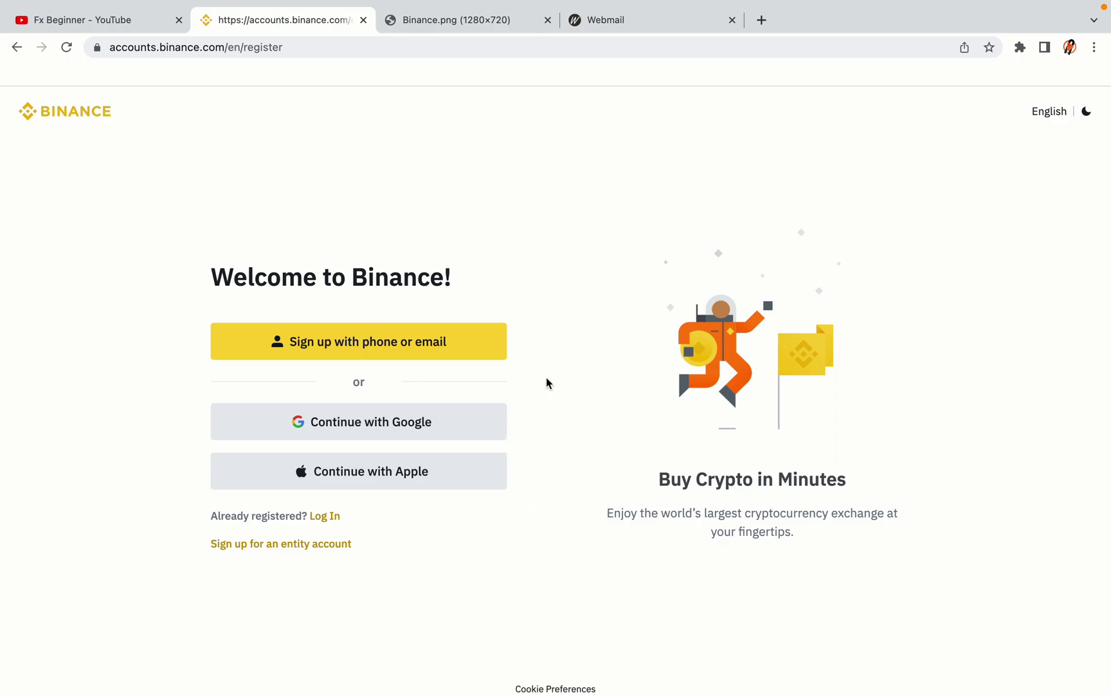
Step: Enter the account email and password, accept the Terms of Service, and submit the personal account form
left_click(460, 355)
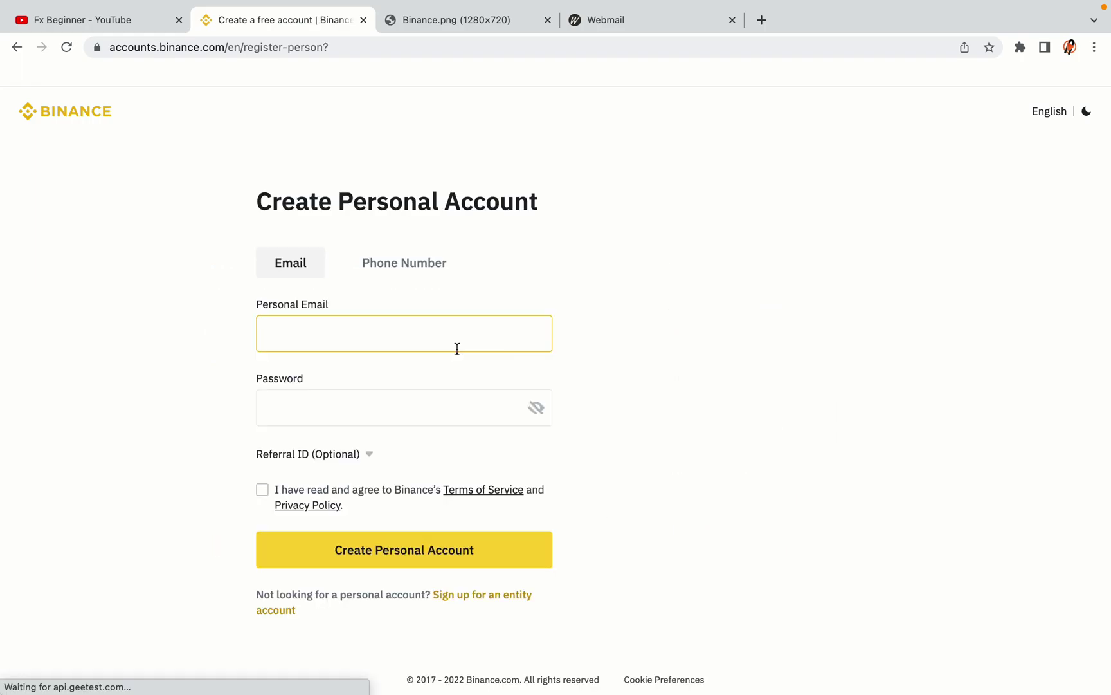
left_click(682, 394)
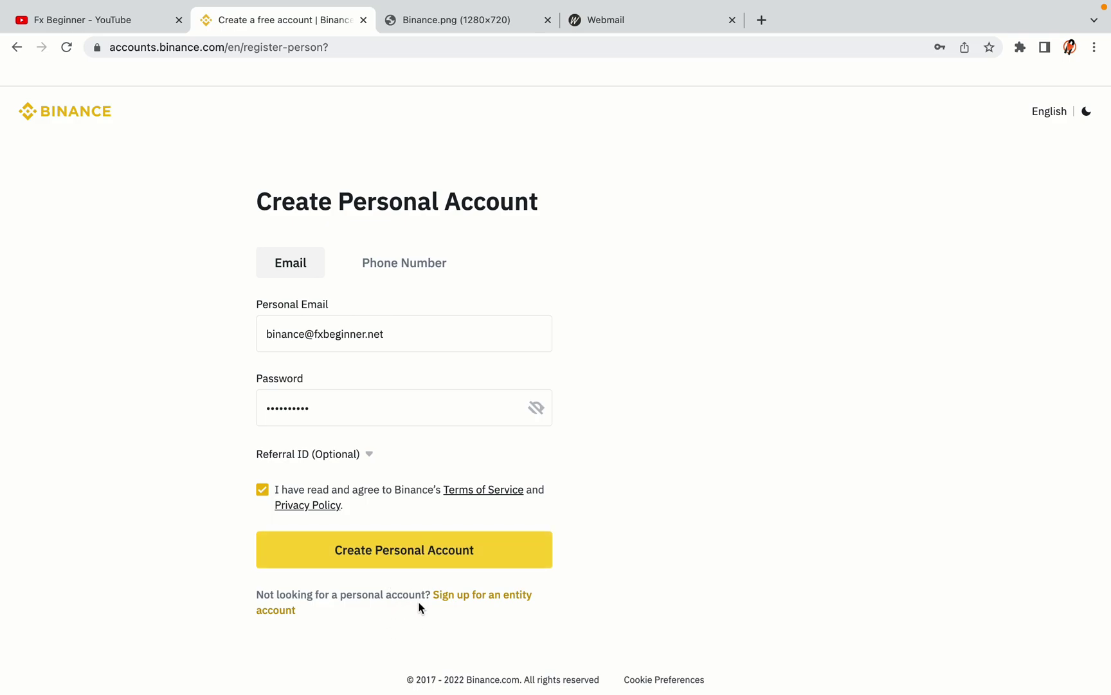
left_click(424, 557)
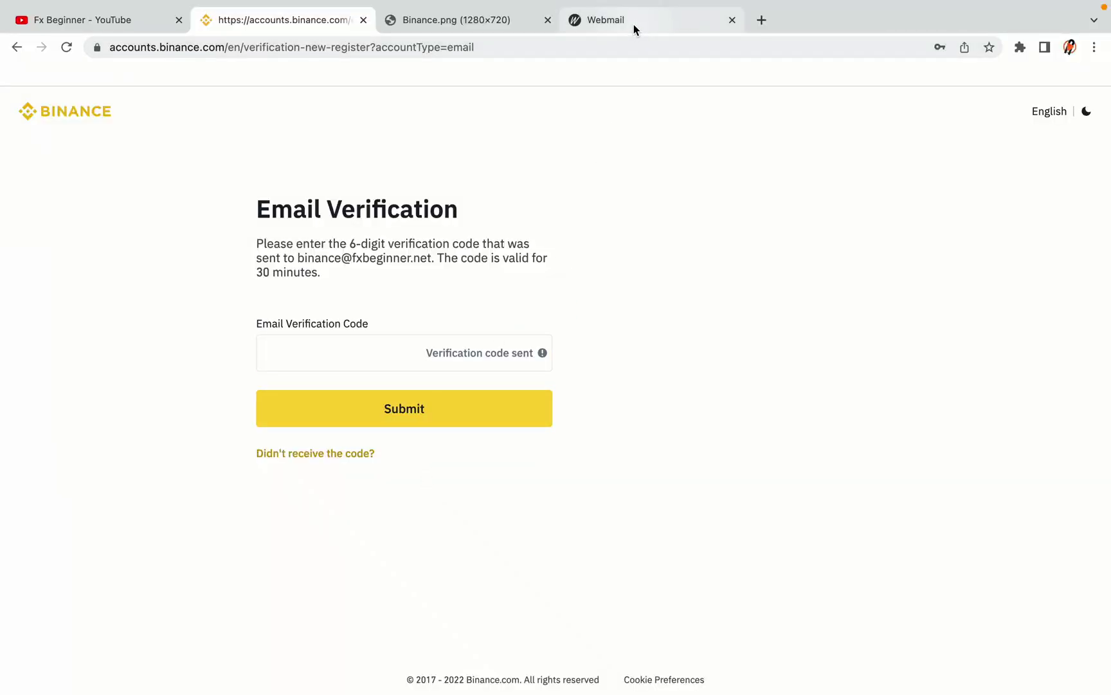
left_click_drag(634, 24, 460, 24)
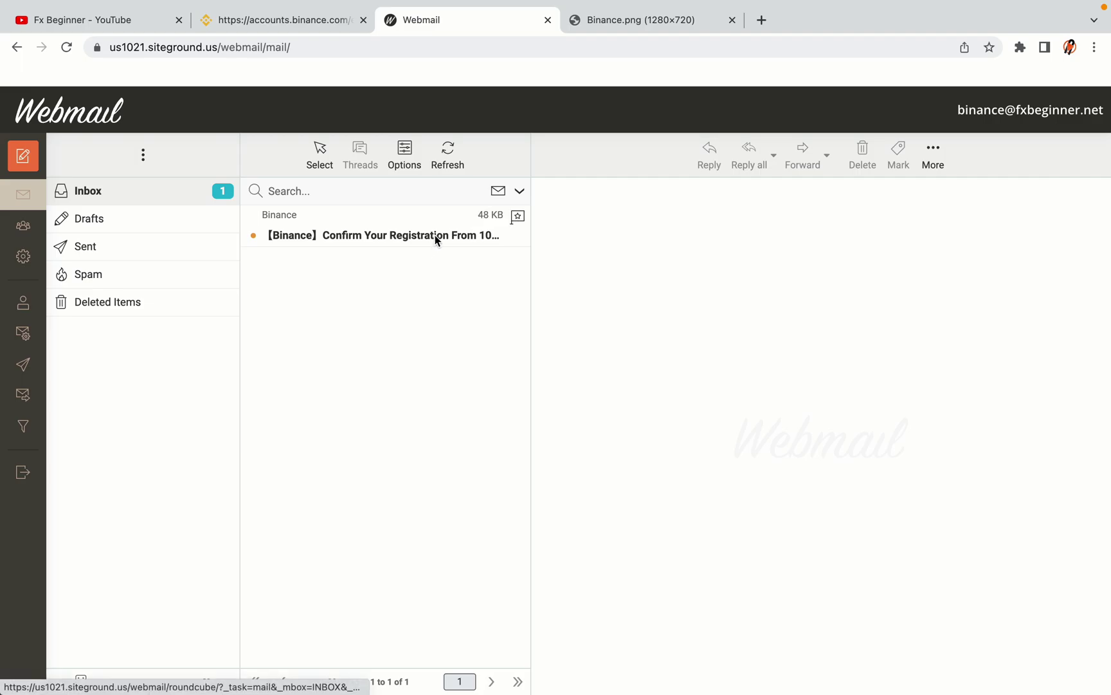
Step: Copy the activation code from the Binance 'Confirm Your Registration' email and return to Binance
left_click(385, 234)
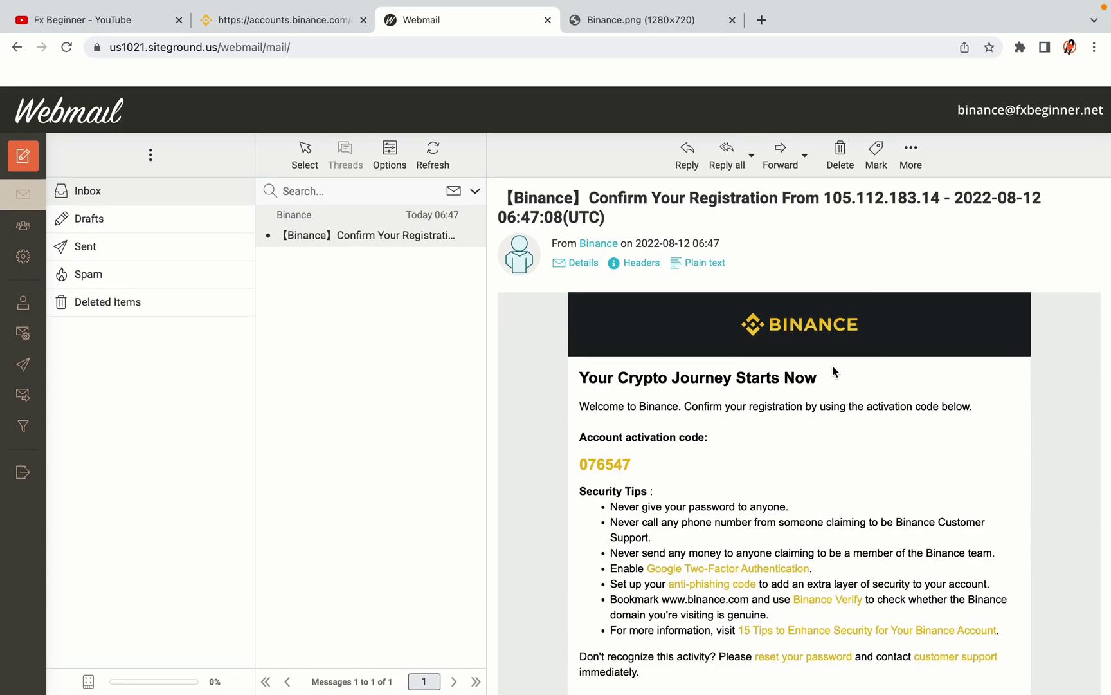
scroll(833, 372, "down", 3)
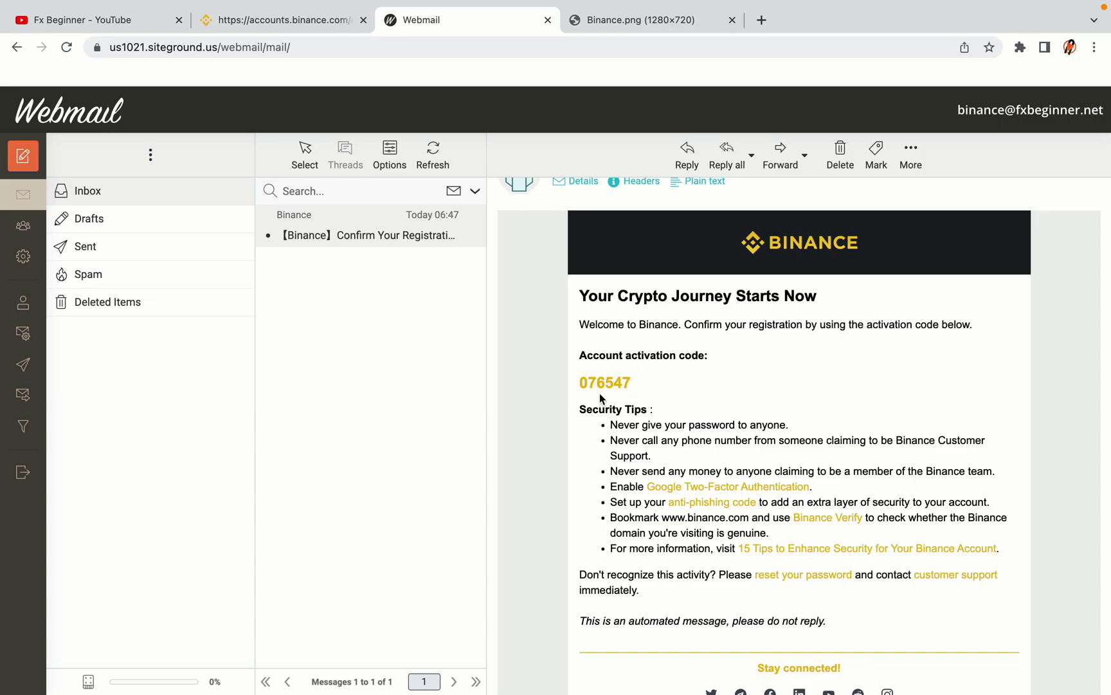
left_click_drag(579, 382, 631, 382)
left_click(636, 382)
right_click(618, 382)
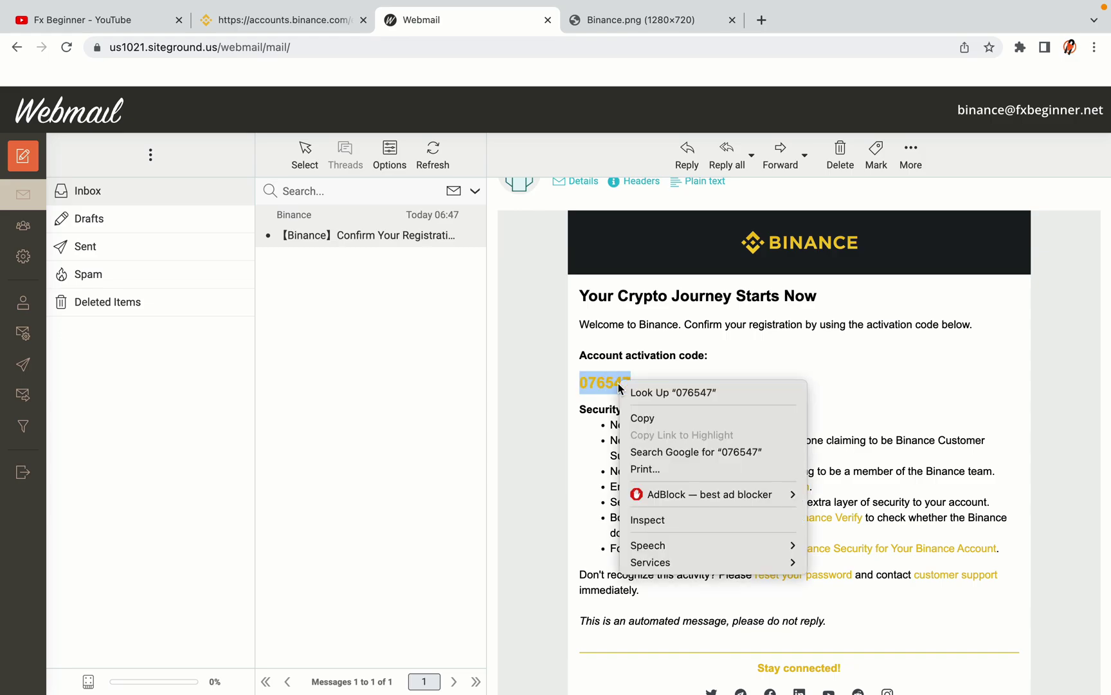
left_click(635, 412)
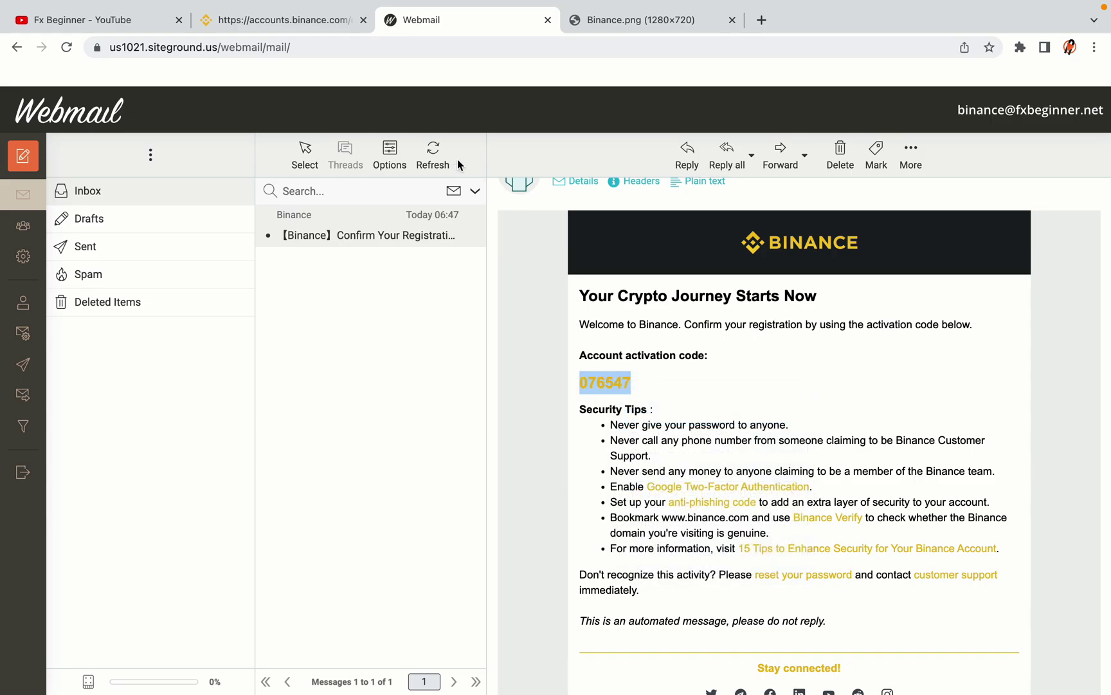
left_click(289, 20)
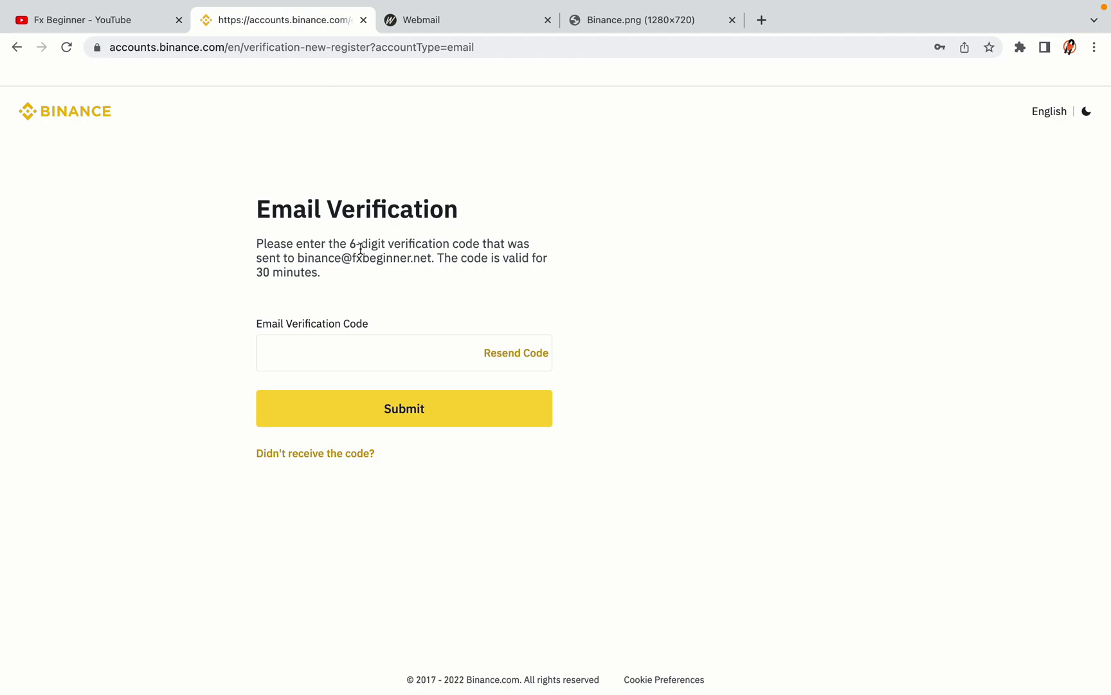
Step: Paste the copied activation code into the Email Verification Code field and submit it
left_click(293, 353)
left_click(338, 349)
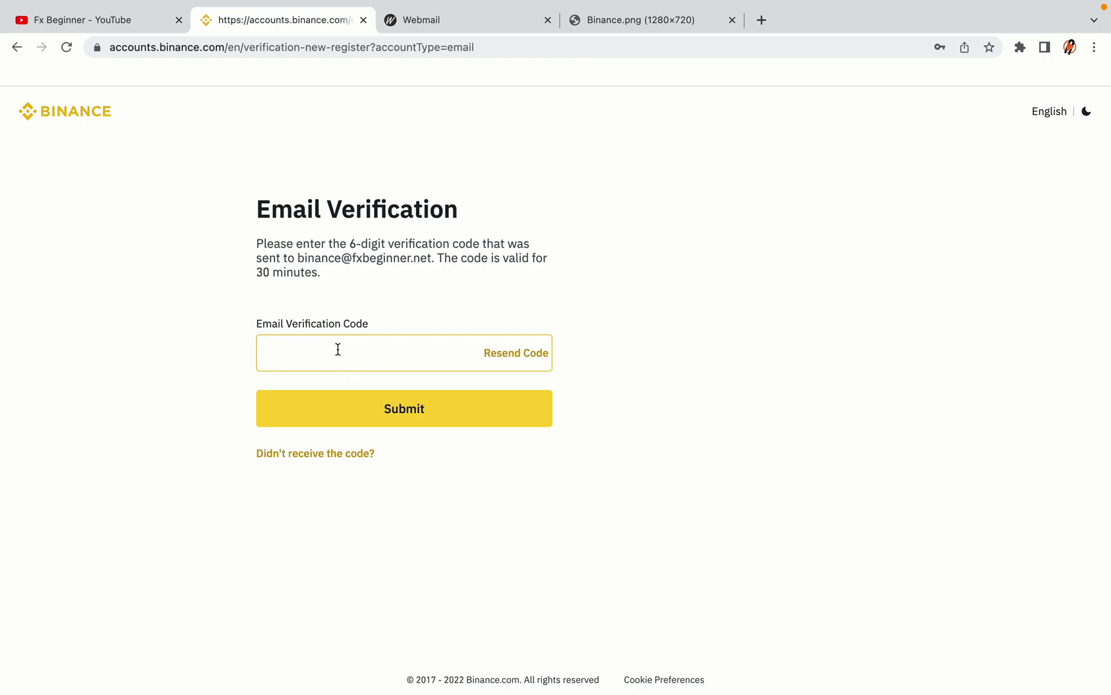
key("super+v")
left_click(196, 333)
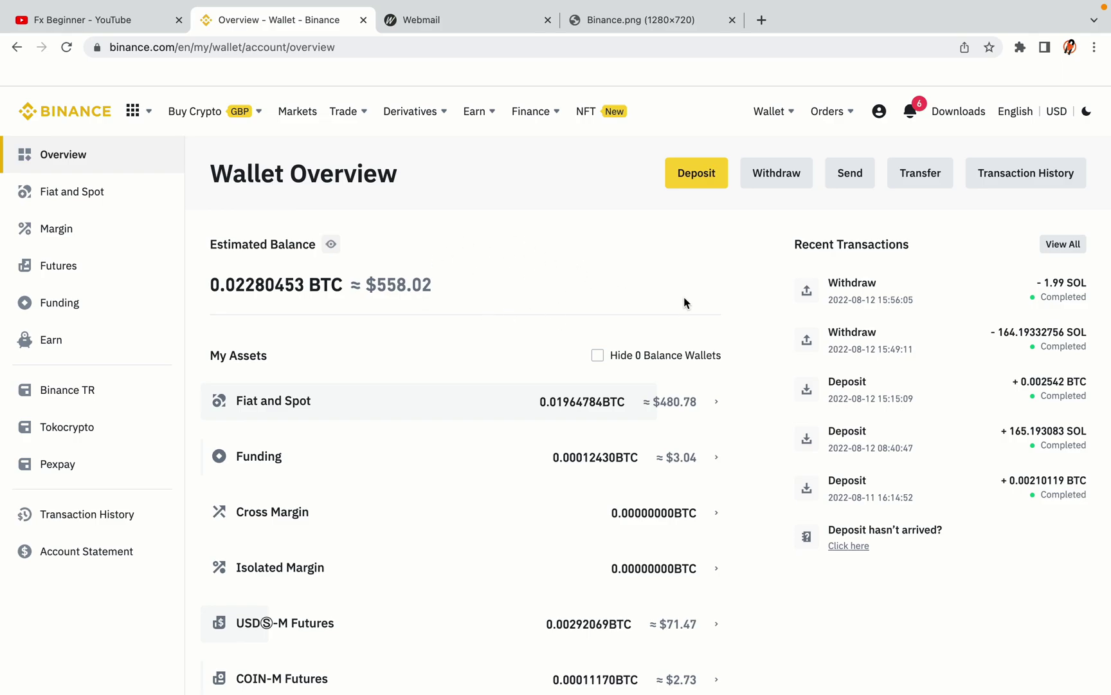
Step: Look over the Wallet Overview and the Buy Crypto and Trade menus, then return to the Binance homepage via the logo
scroll(683, 297, "down", 3)
scroll(683, 302, "down", 3)
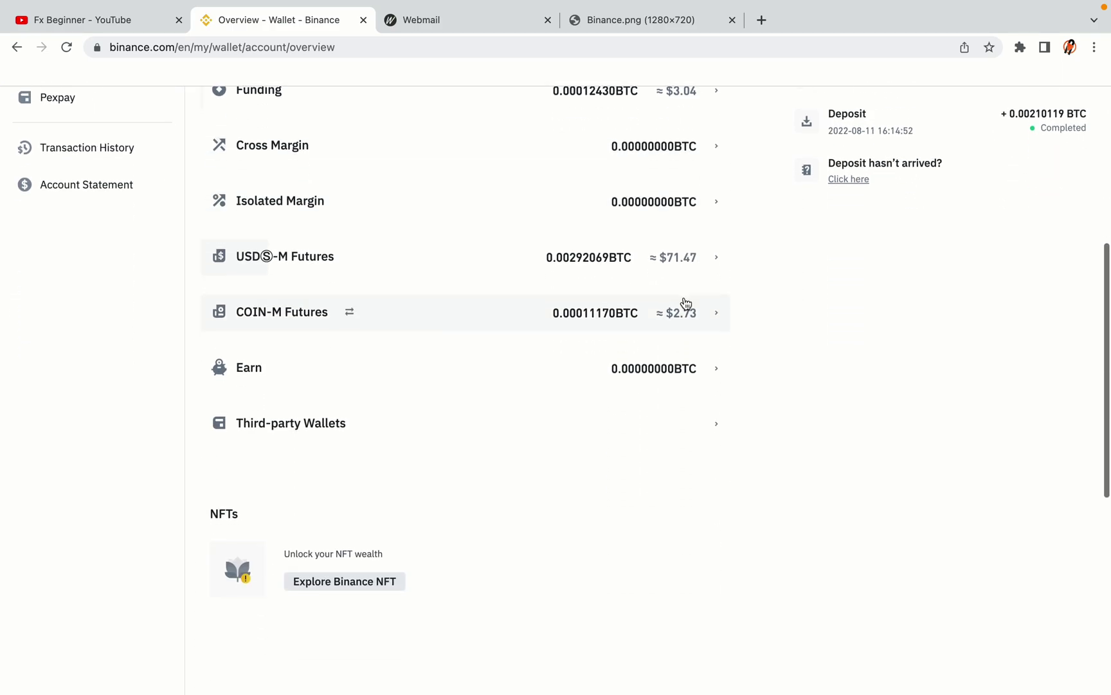
scroll(683, 302, "up", 6)
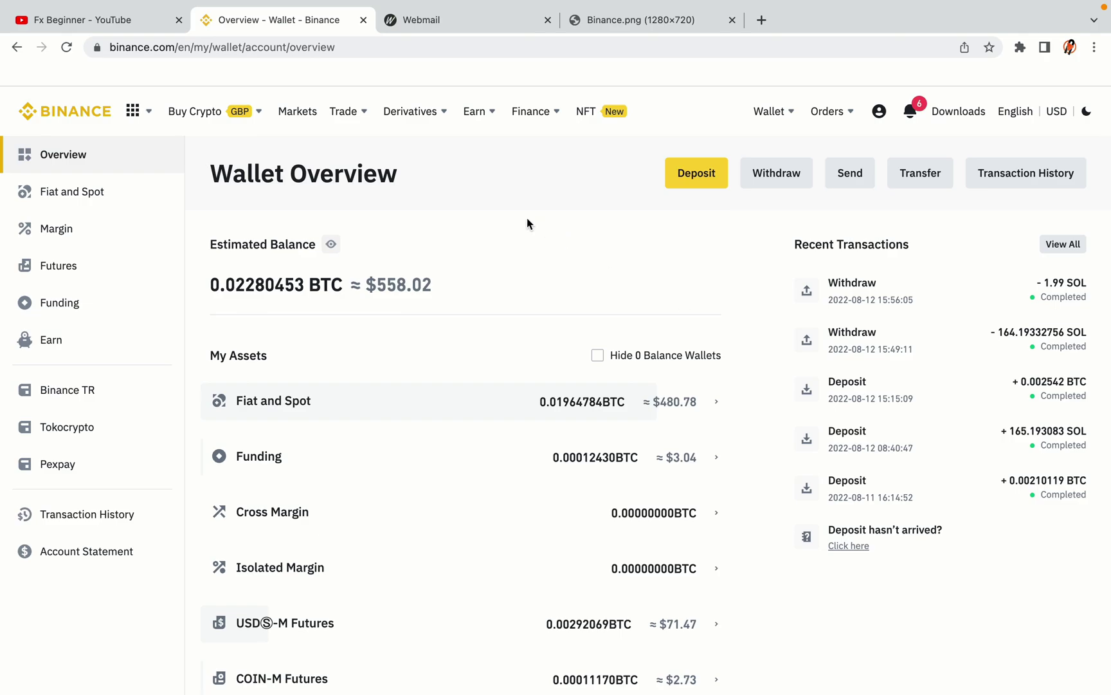
mouse_move(216, 113)
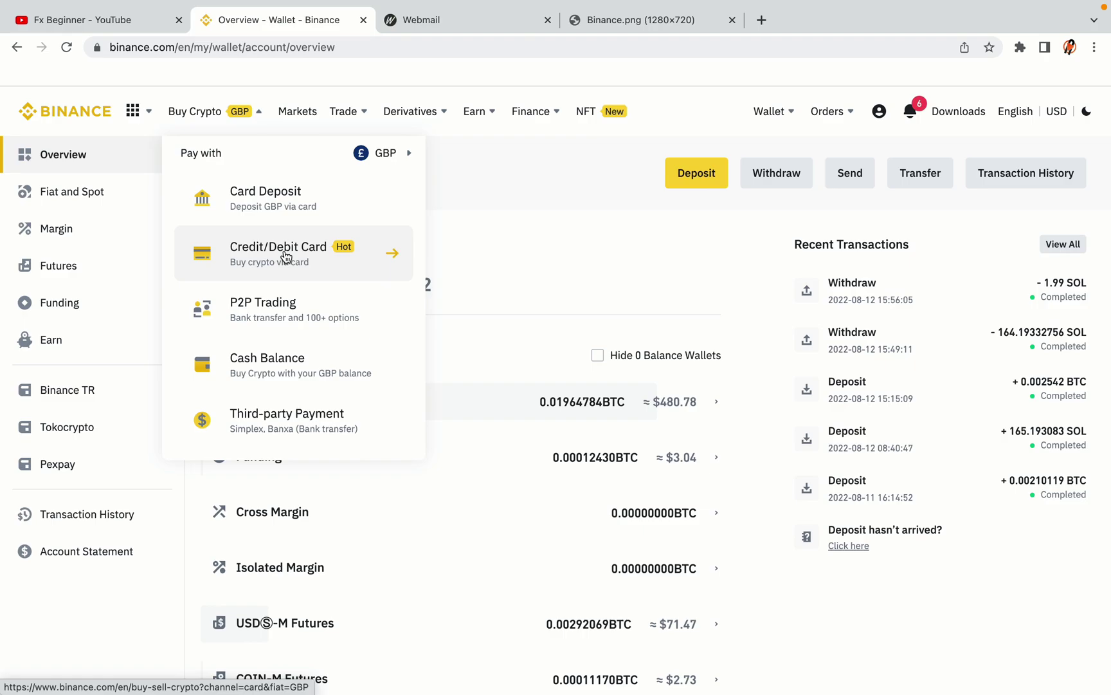
mouse_move(343, 113)
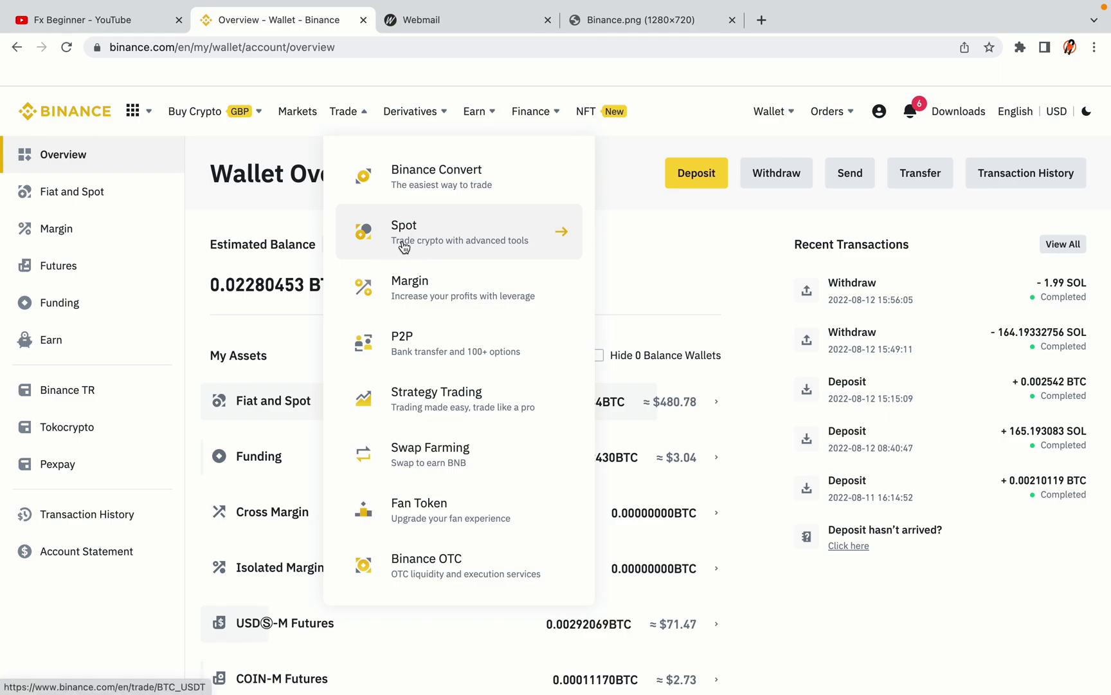
left_click(72, 106)
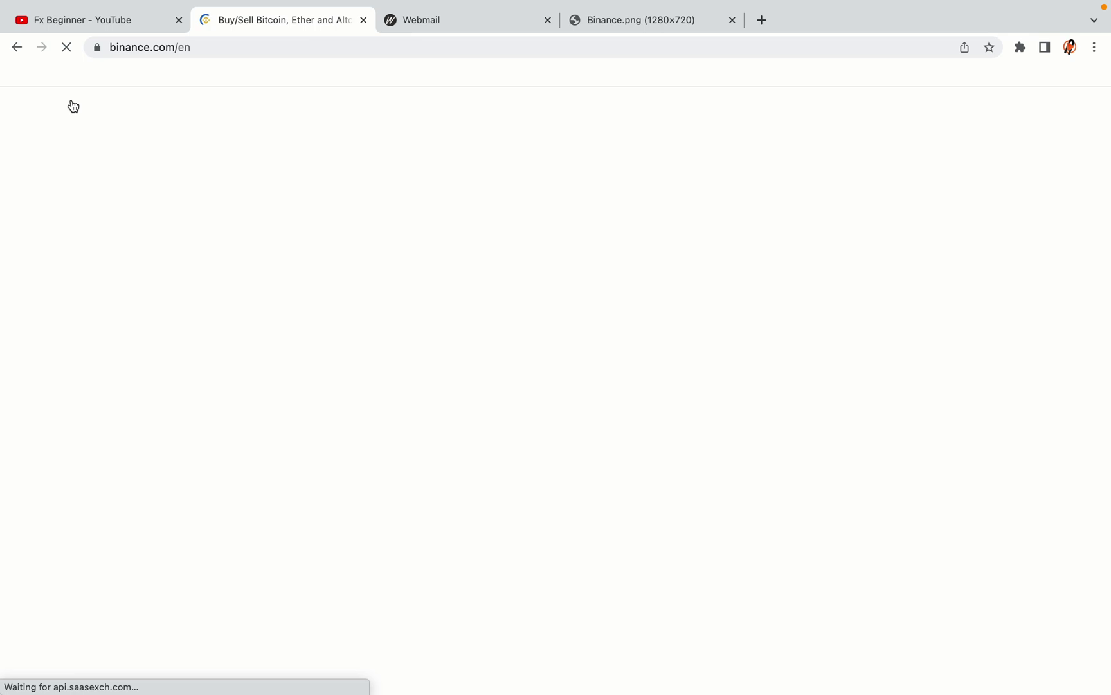